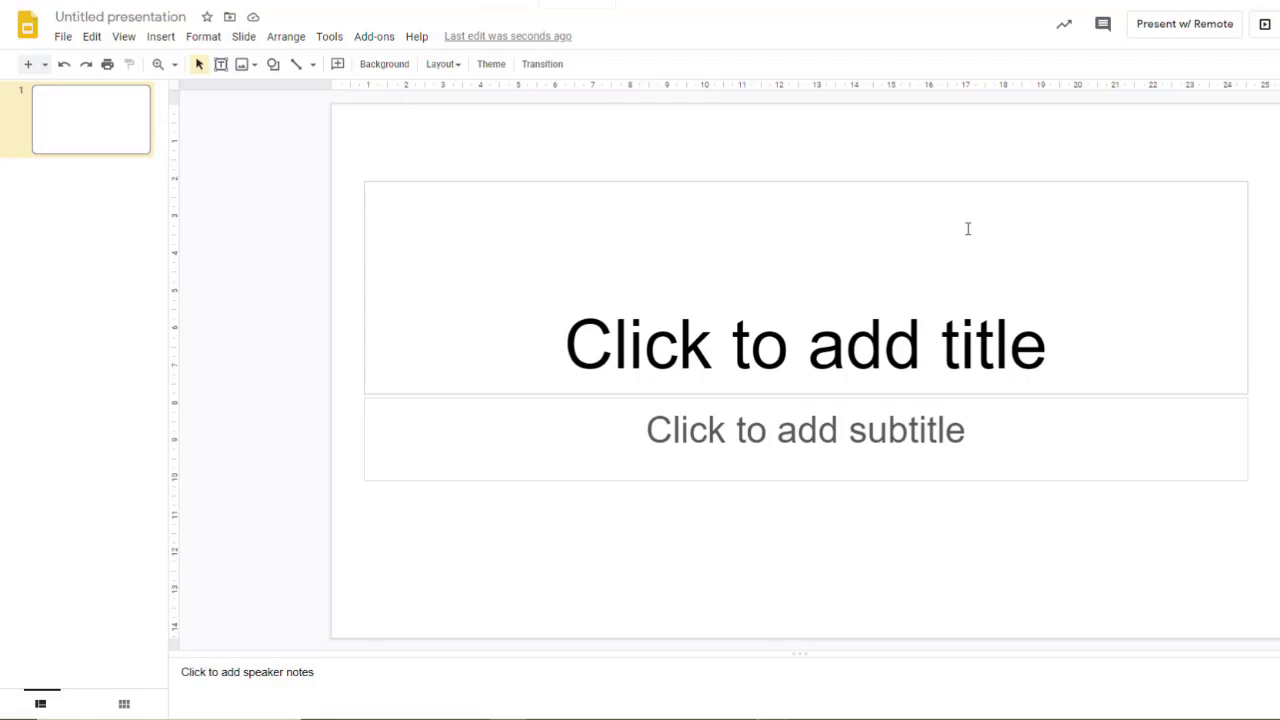
- Start an image upload from the computer and select Original Cake.jpg in Downloads
left_click(161, 36)
mouse_move(186, 64)
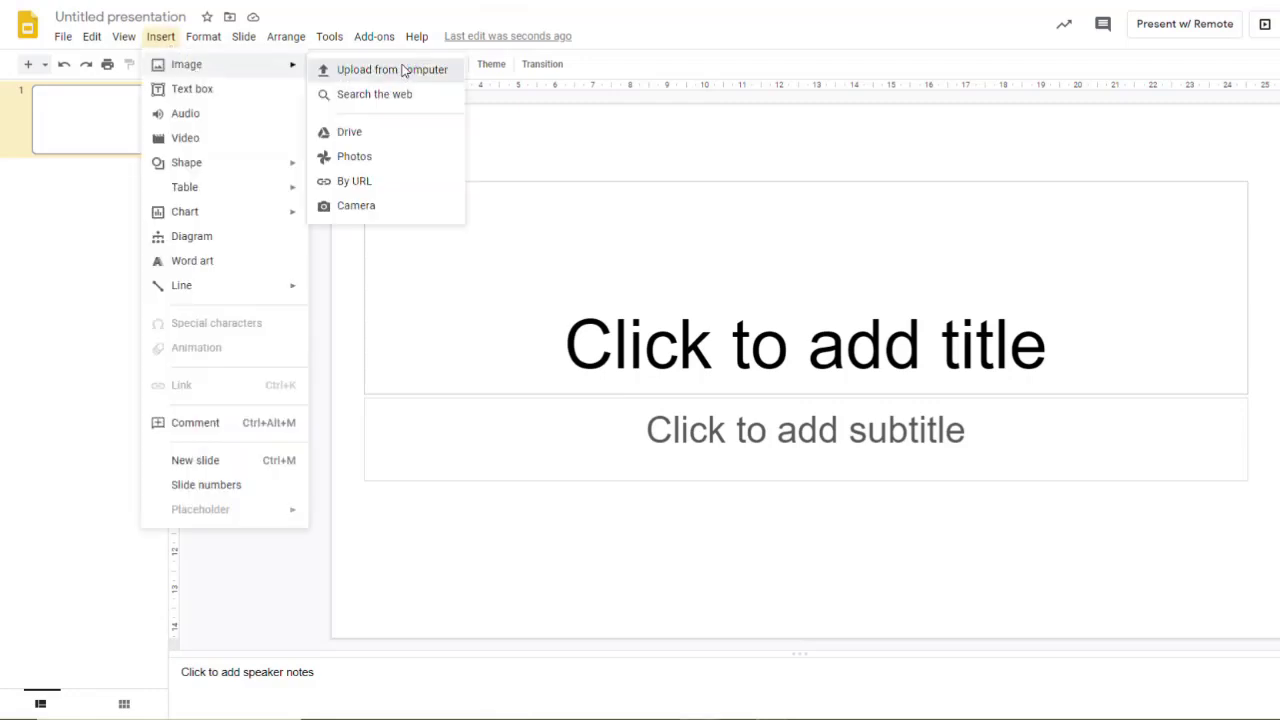
left_click(403, 71)
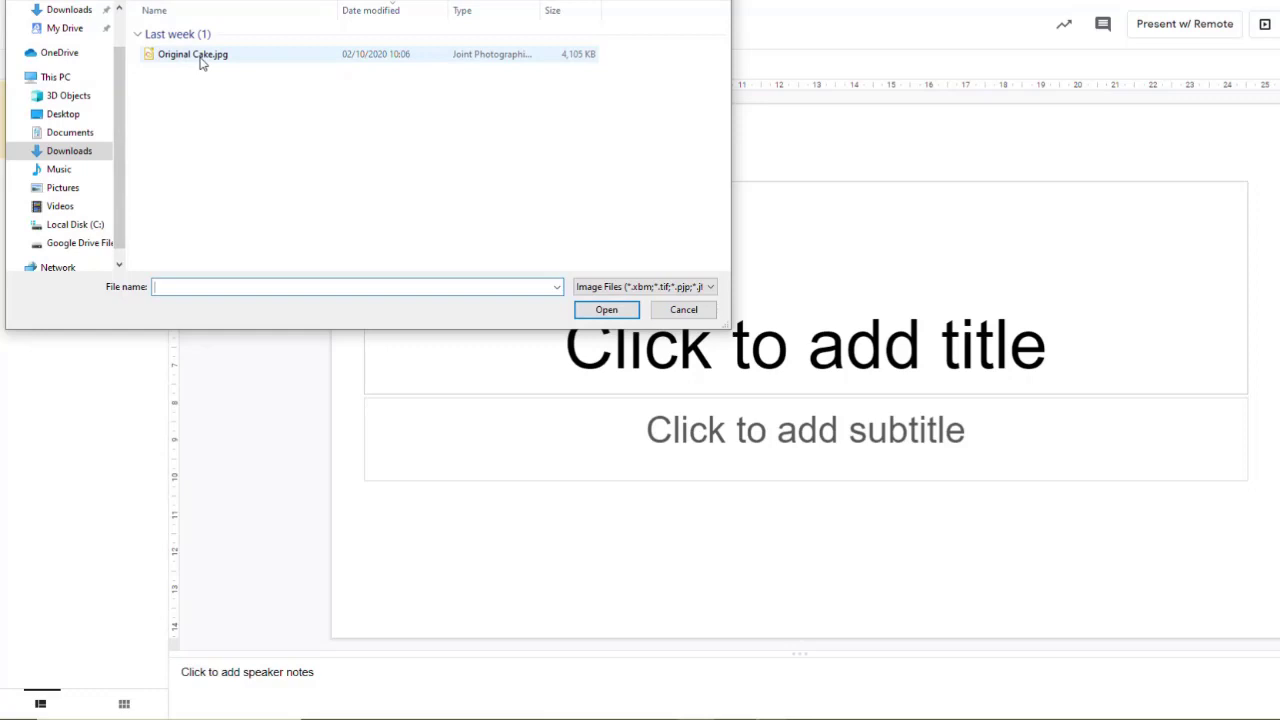
left_click(318, 62)
- Upload Original Cake.jpg, then dismiss the error saying it exceeds 25 megapixels
left_click(606, 310)
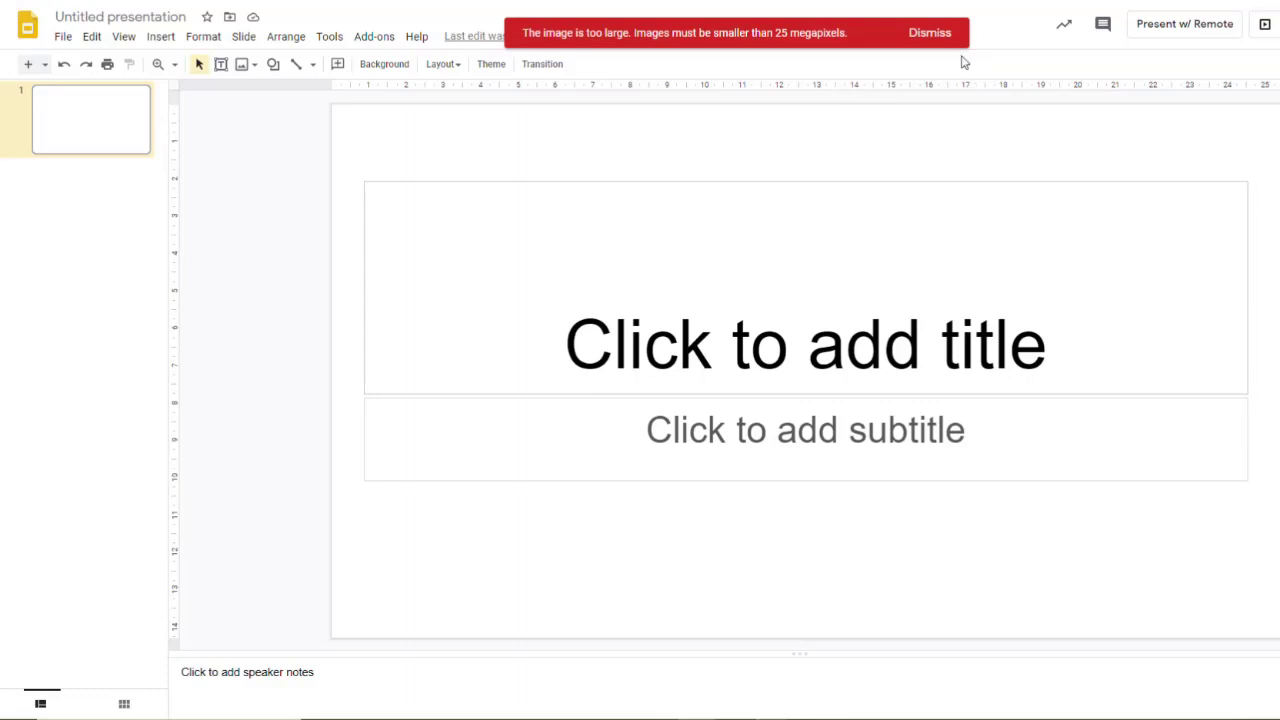
left_click(930, 33)
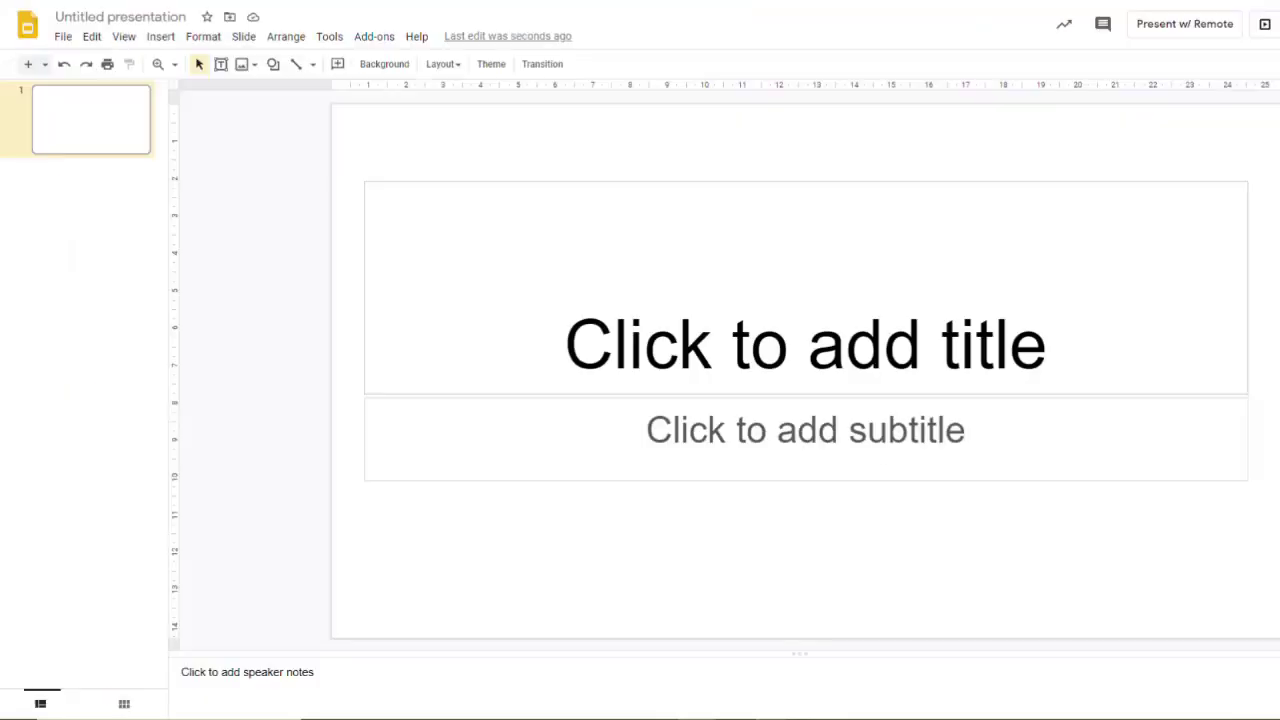
- Insert the chocolate cake image from the Drive Demo folder onto the title slide
left_click(160, 36)
mouse_move(147, 64)
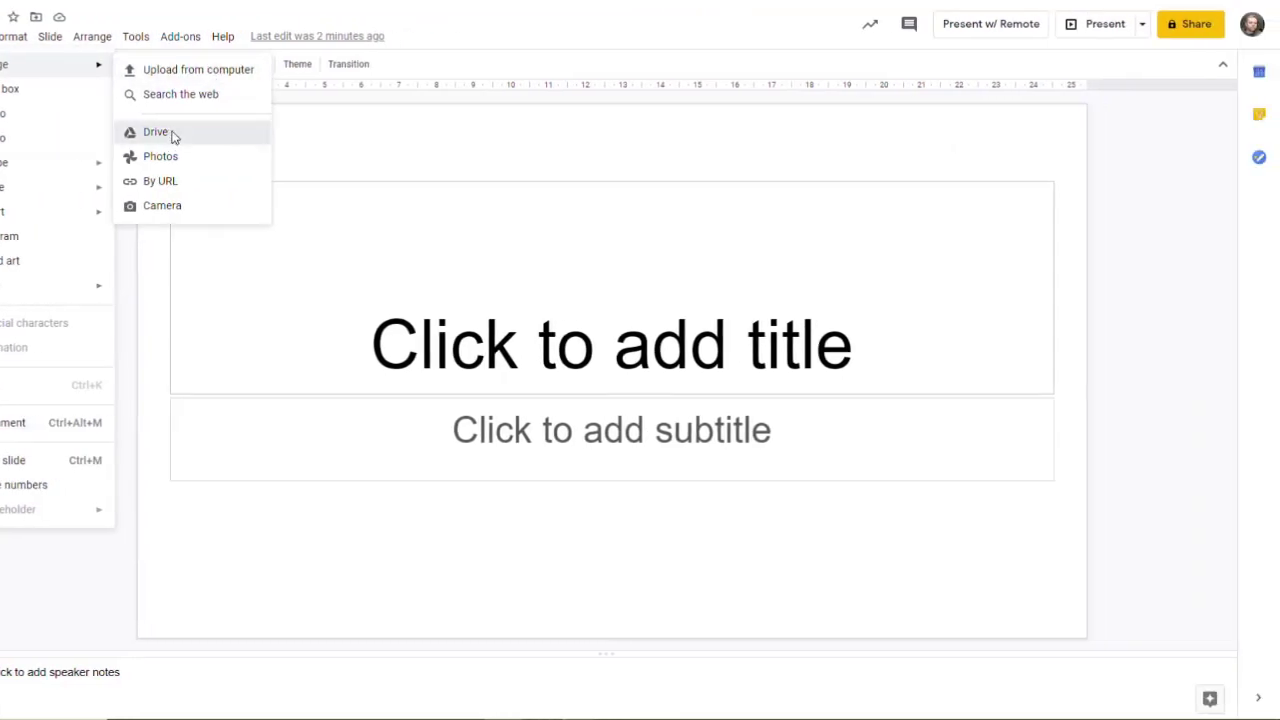
left_click(157, 132)
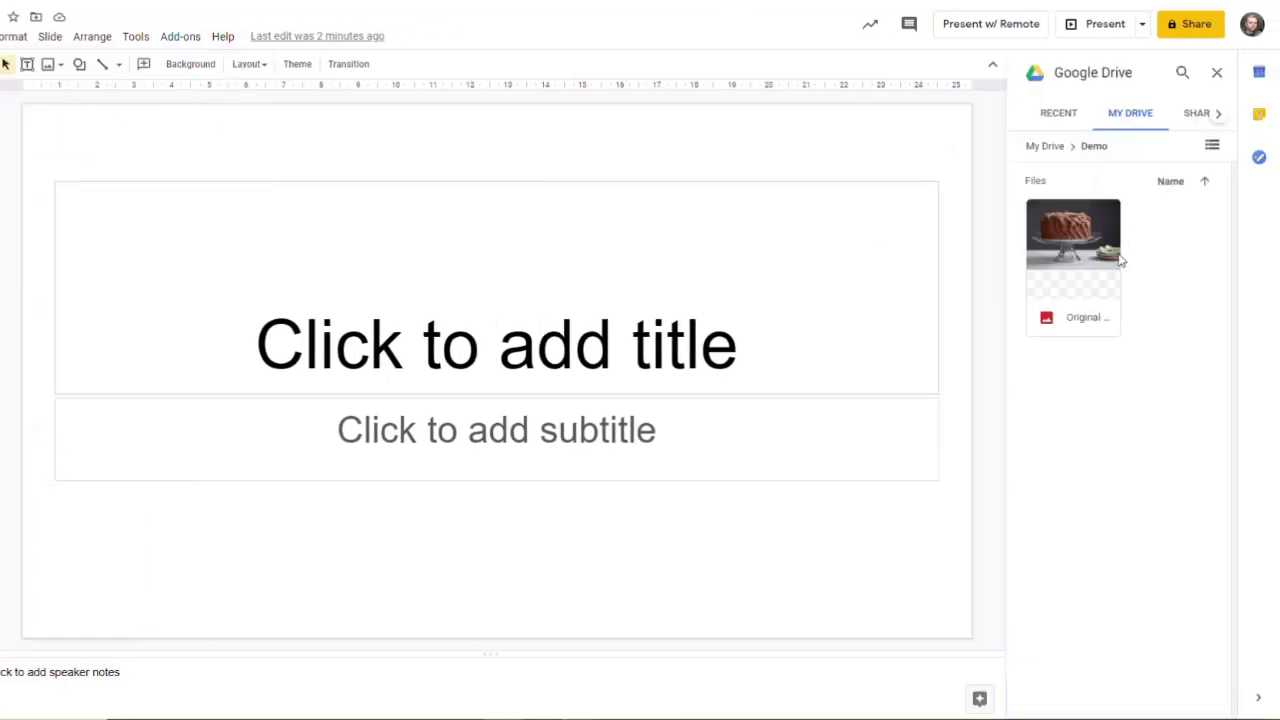
left_click(1083, 257)
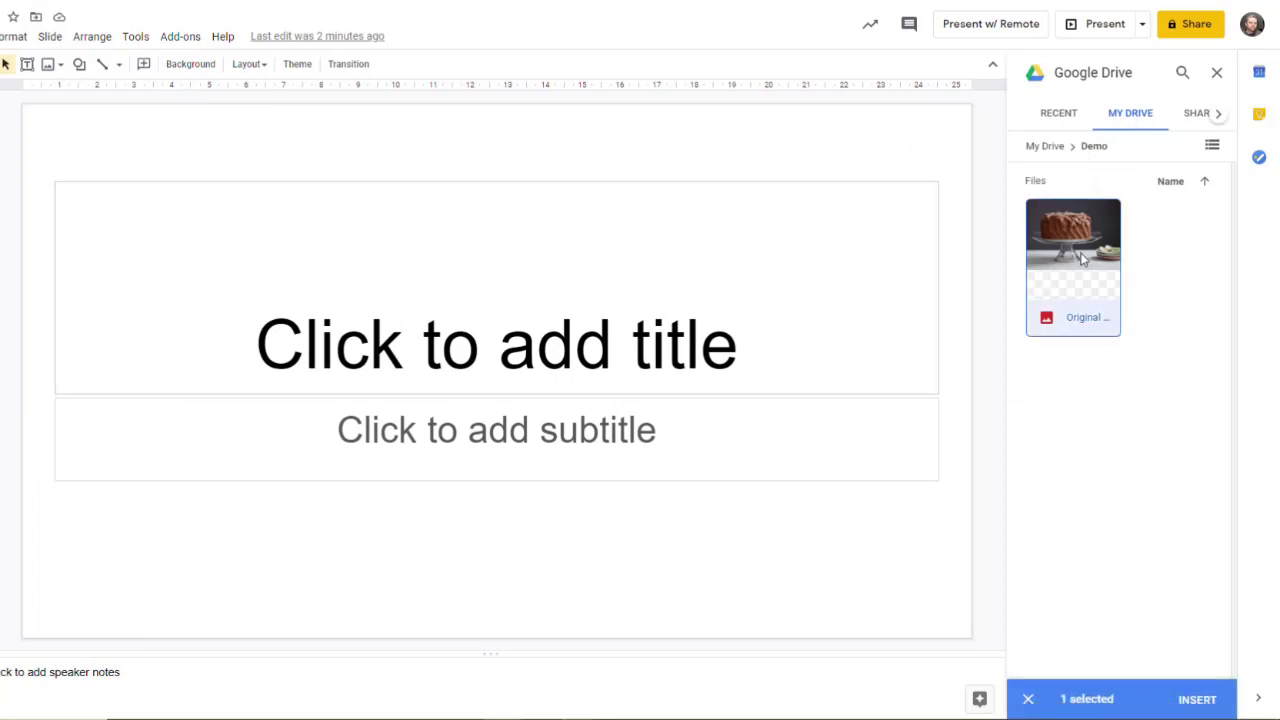
left_click(1197, 699)
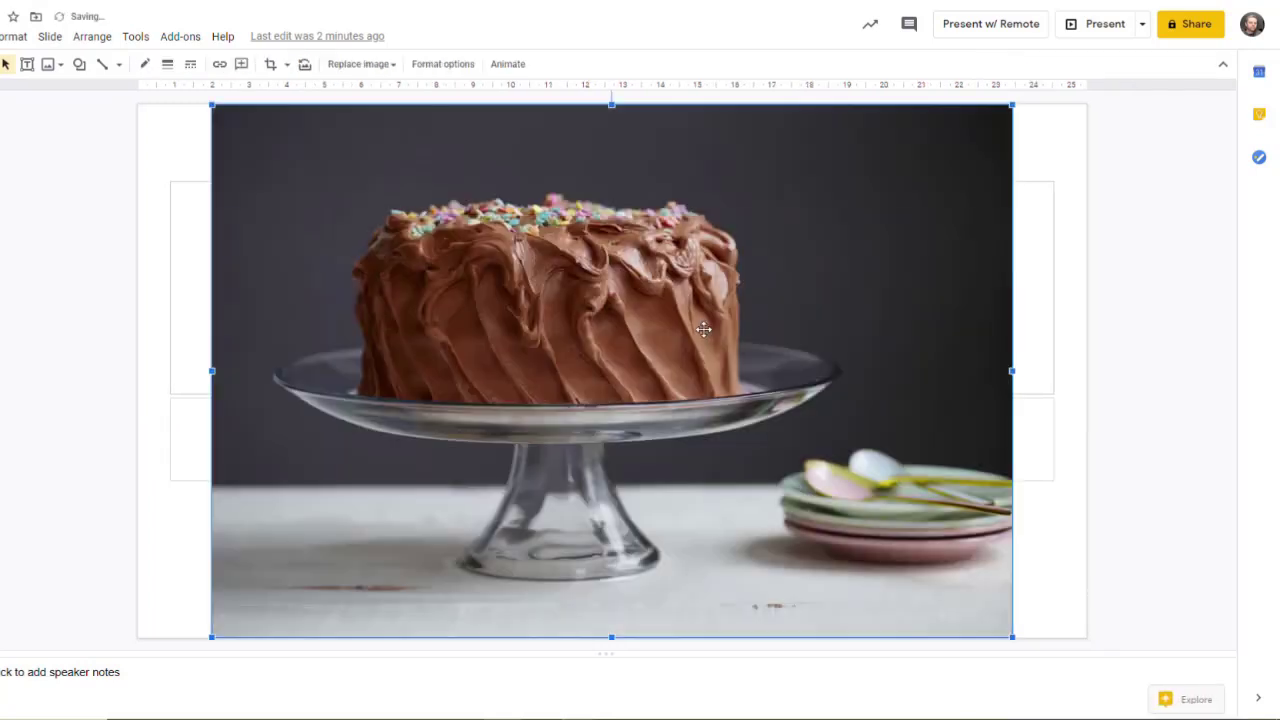